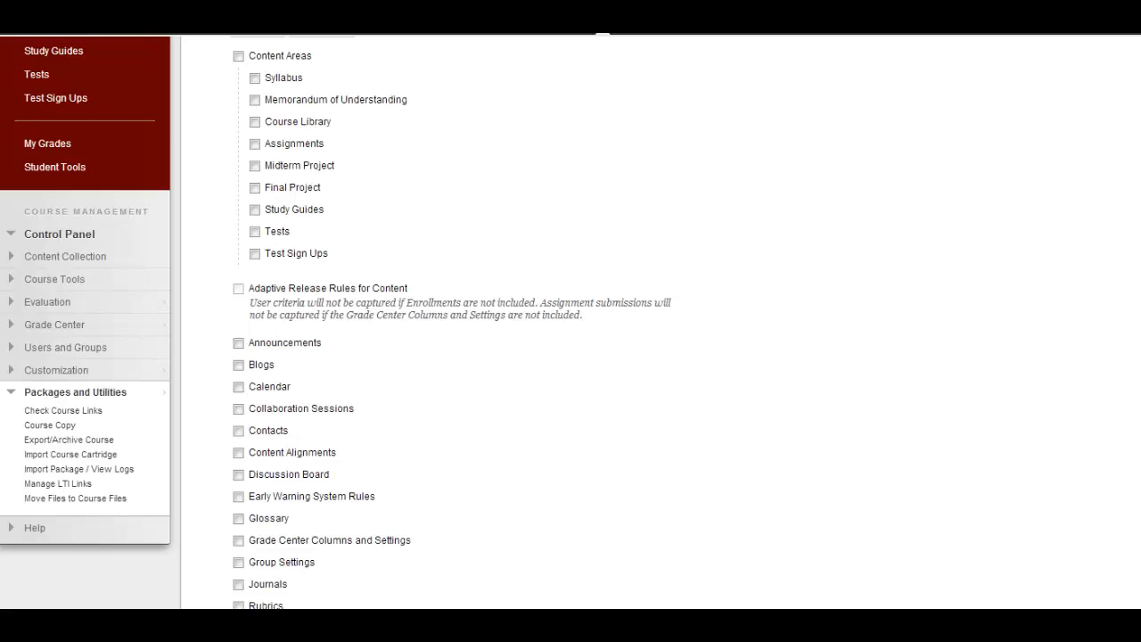
Step: Check the copy types offered for the course copy
scroll(571, 322, "up", 5)
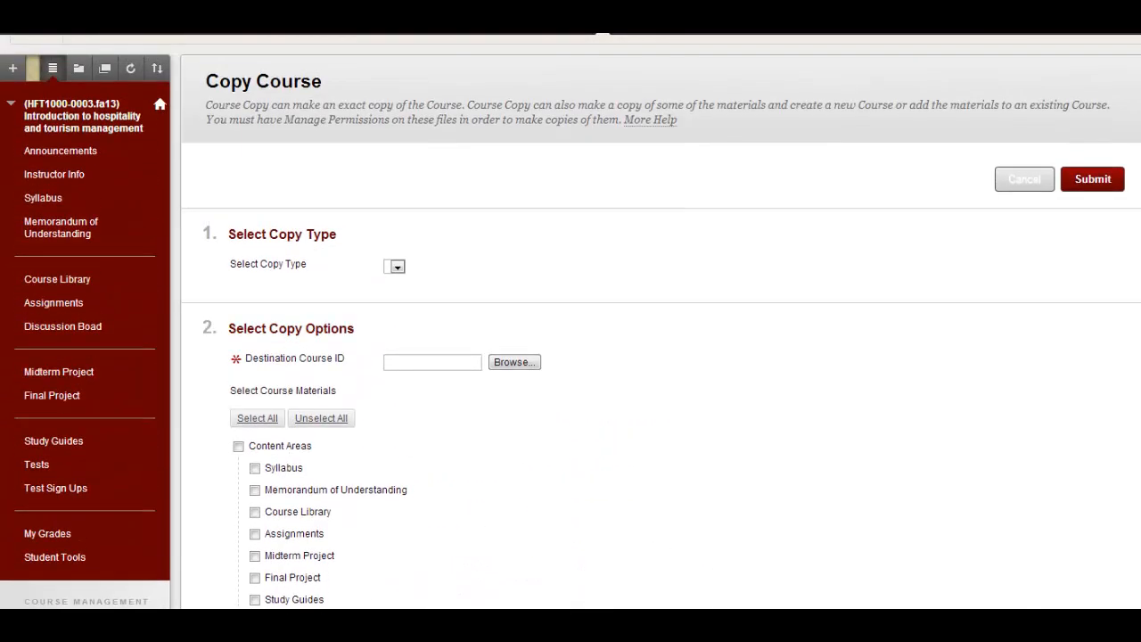
scroll(571, 324, "down", 1)
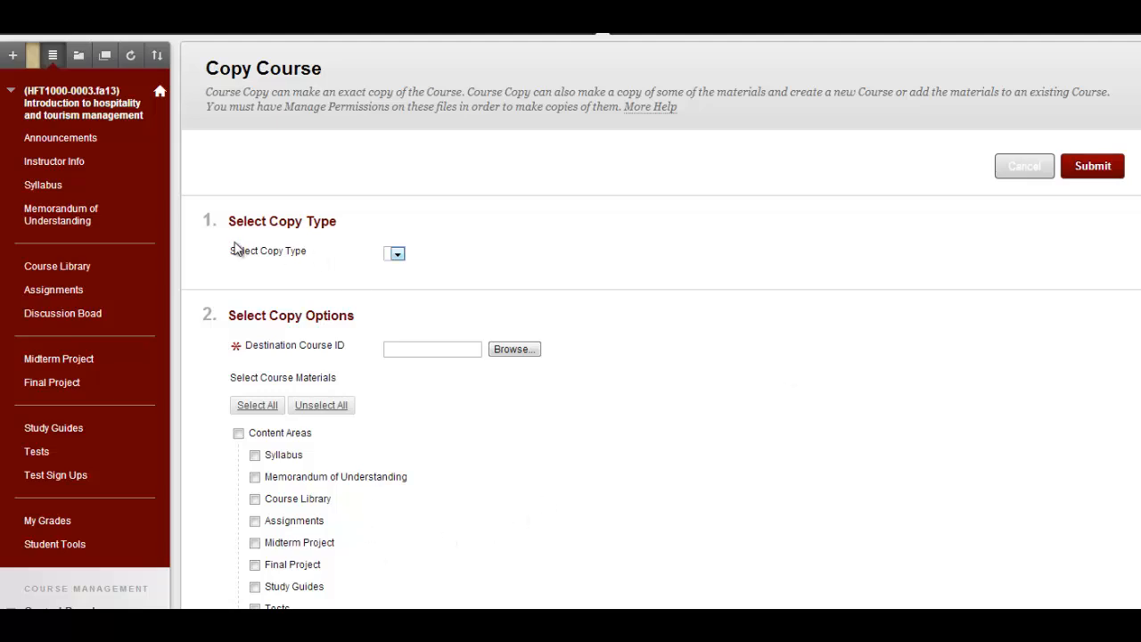
left_click(398, 257)
Step: Browse the course list and set HFT1000-04.su13 as the destination course for the copy
scroll(570, 321, "down", 3)
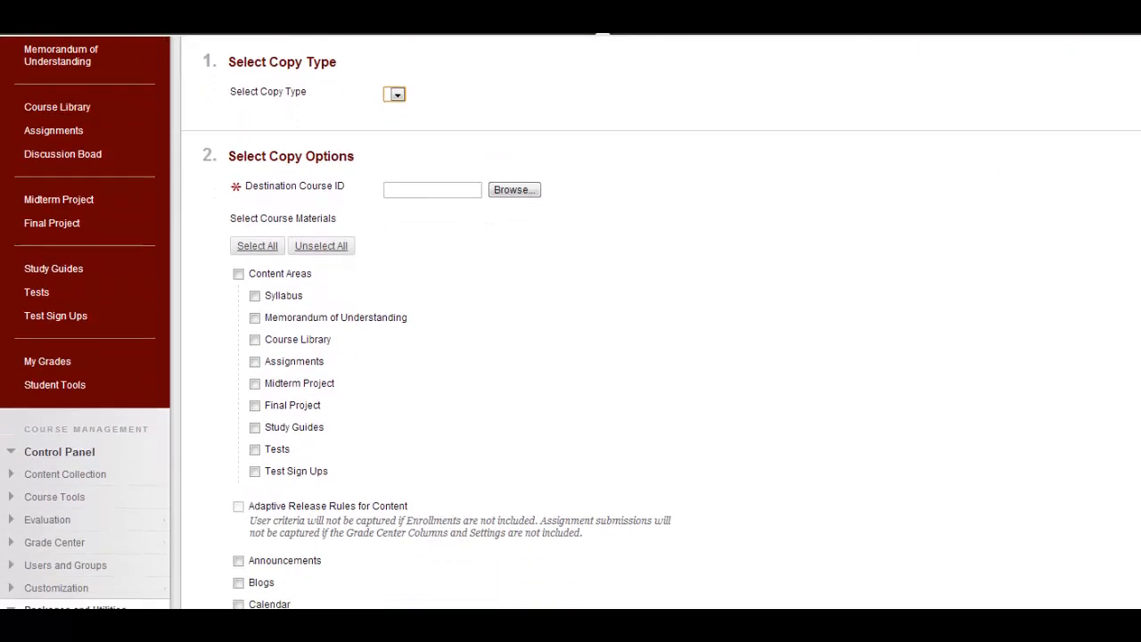
scroll(570, 321, "down", 1)
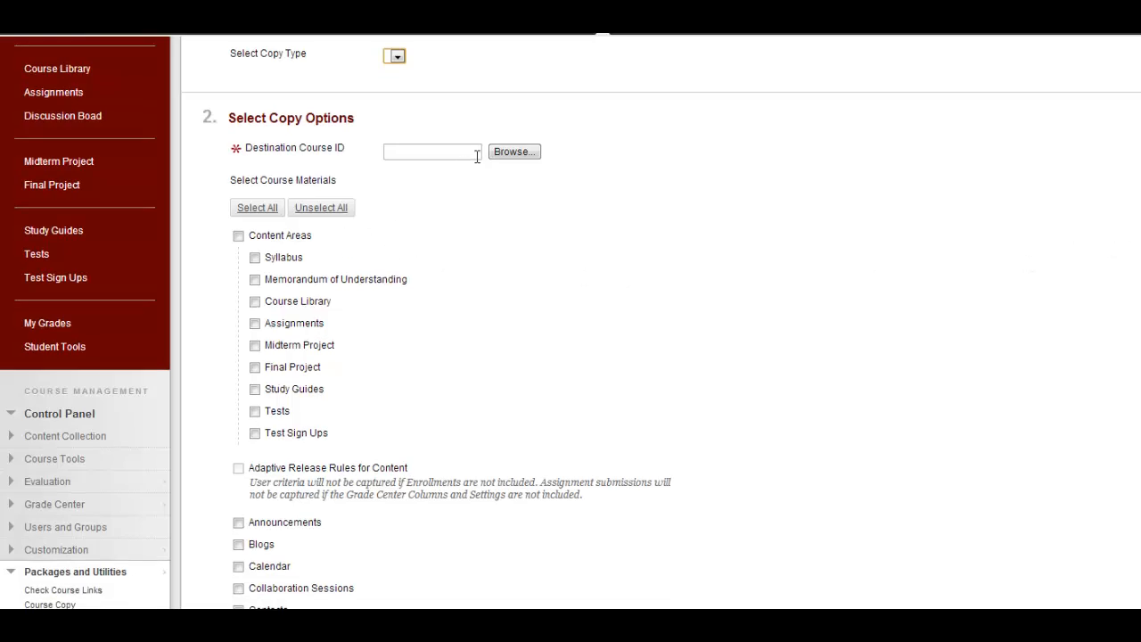
left_click(507, 153)
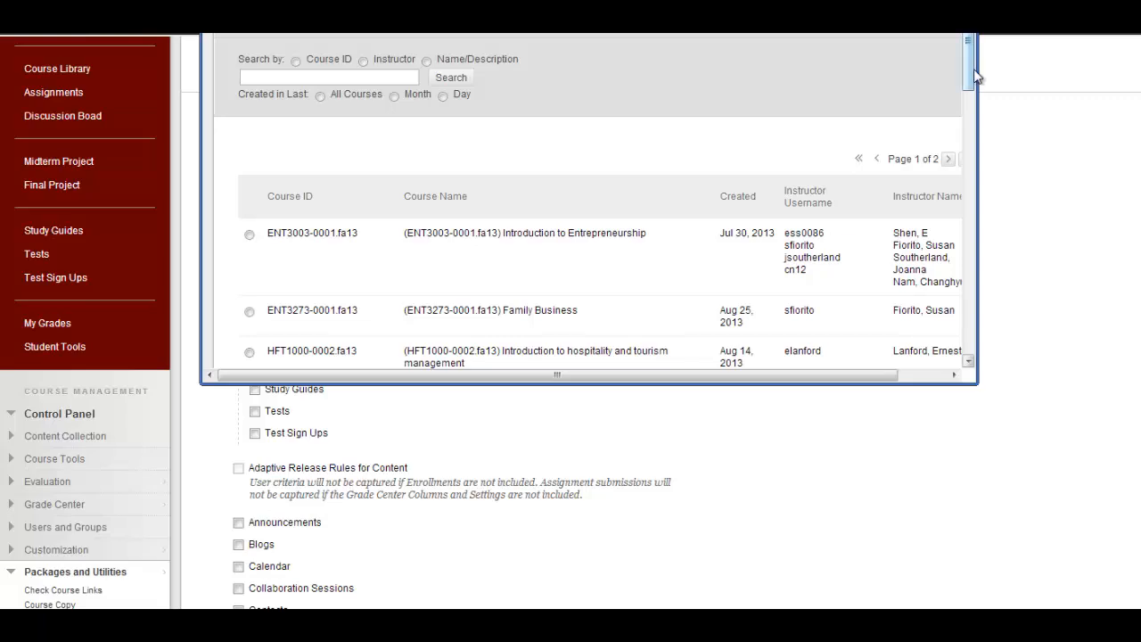
left_click_drag(968, 64, 983, 348)
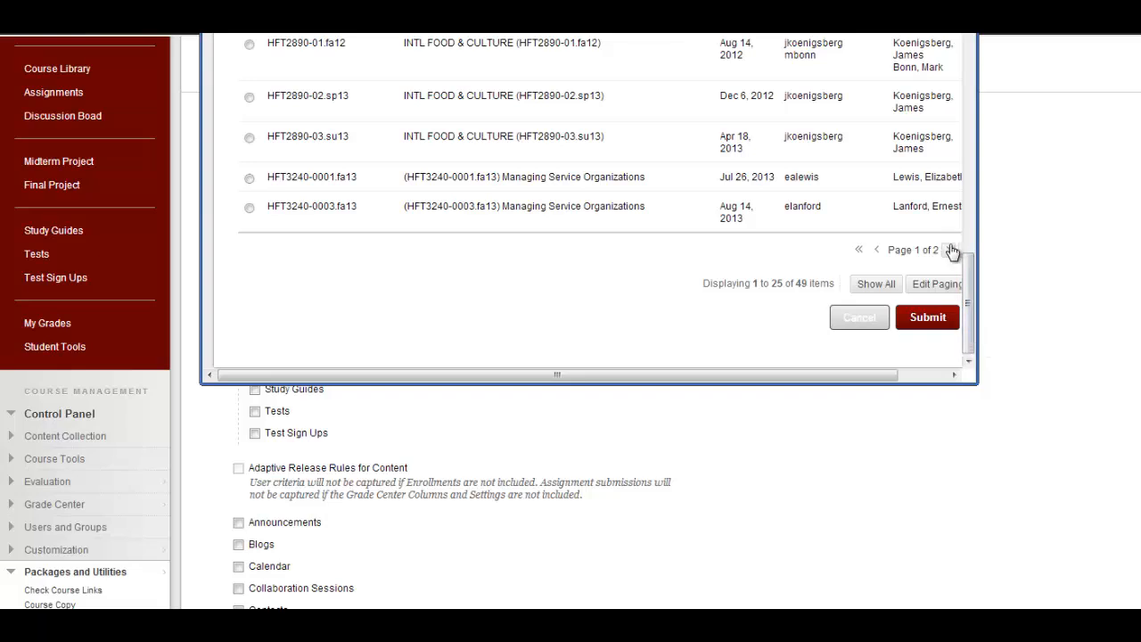
left_click(947, 253)
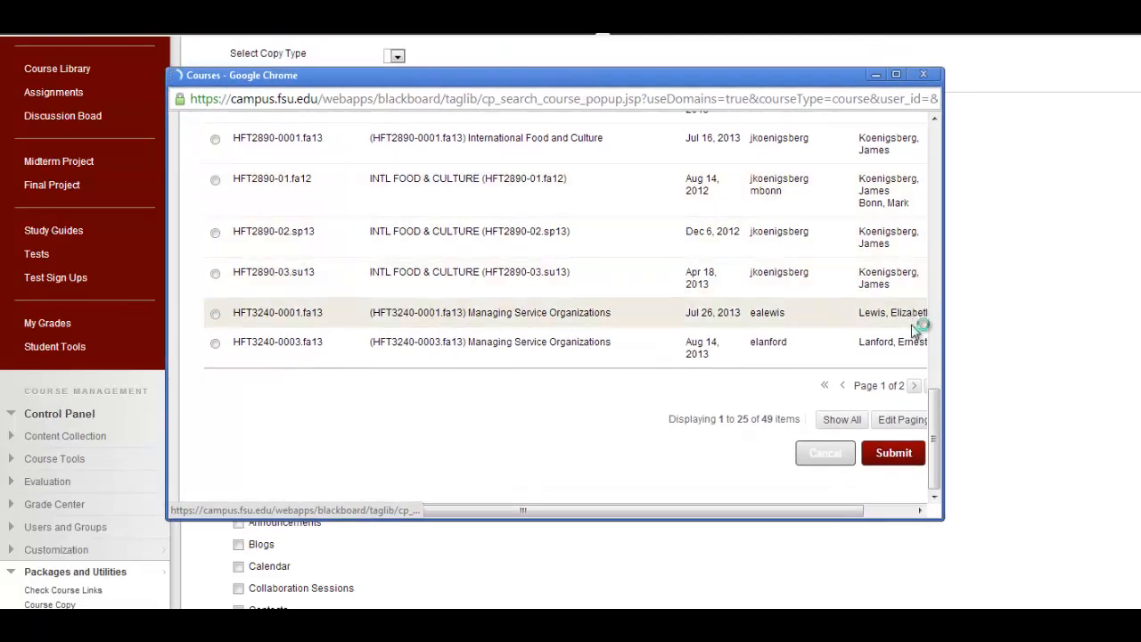
left_click_drag(938, 418, 949, 256)
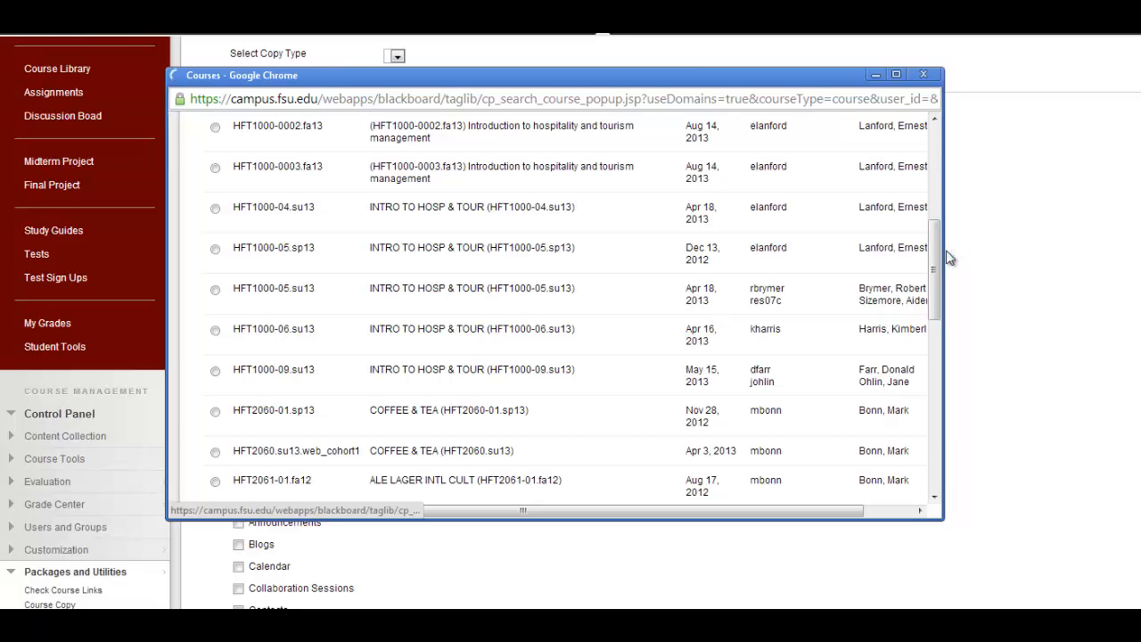
left_click(215, 209)
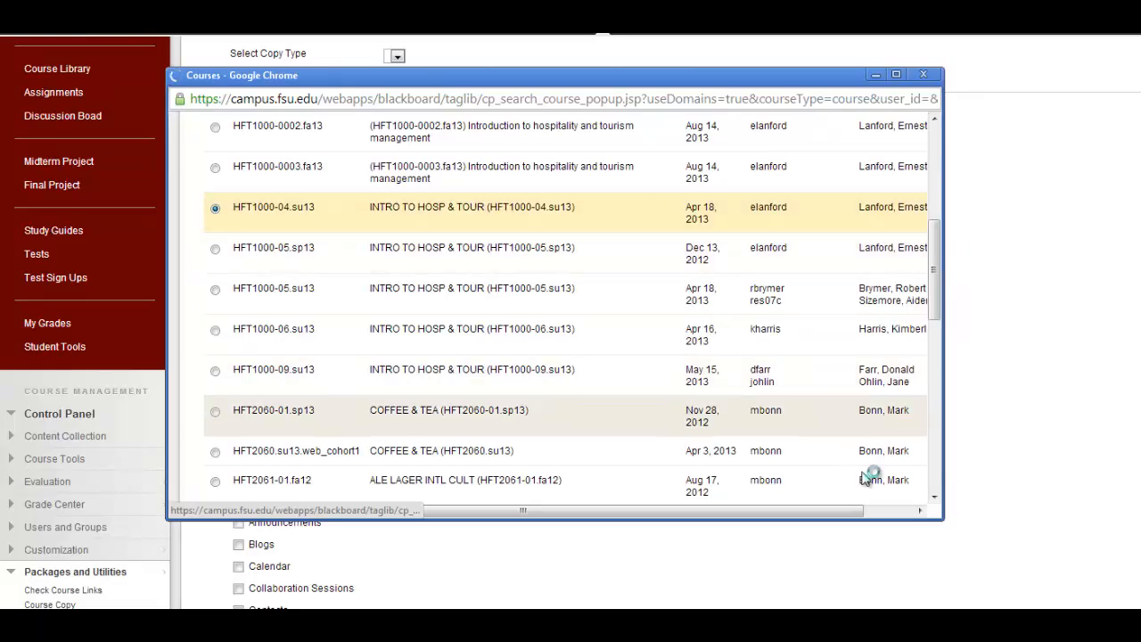
left_click_drag(936, 283, 933, 501)
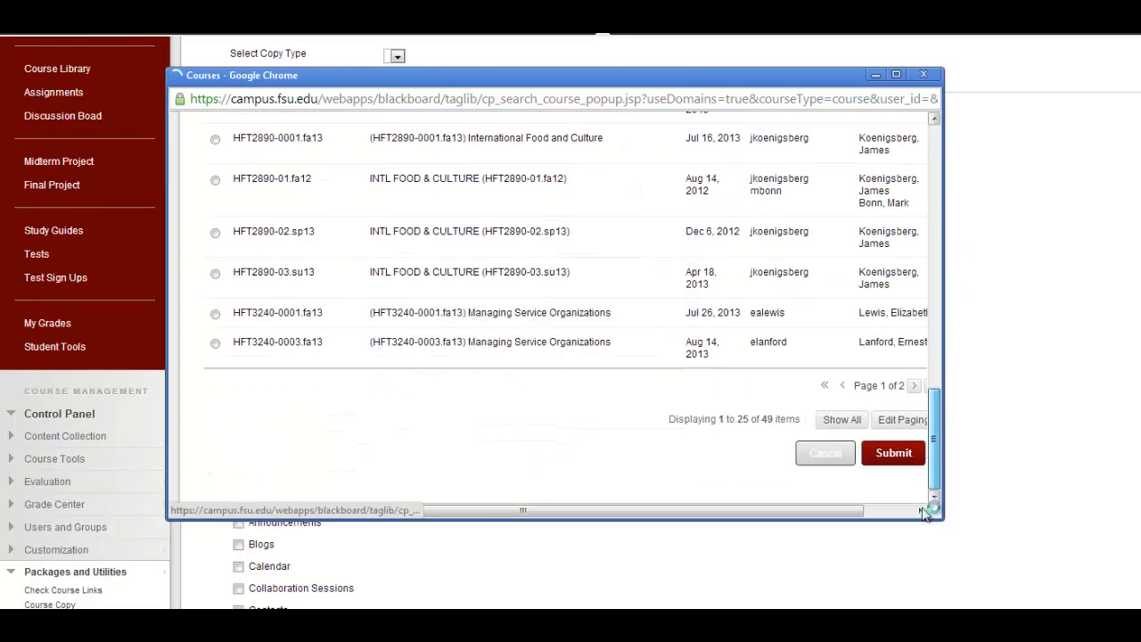
left_click(908, 457)
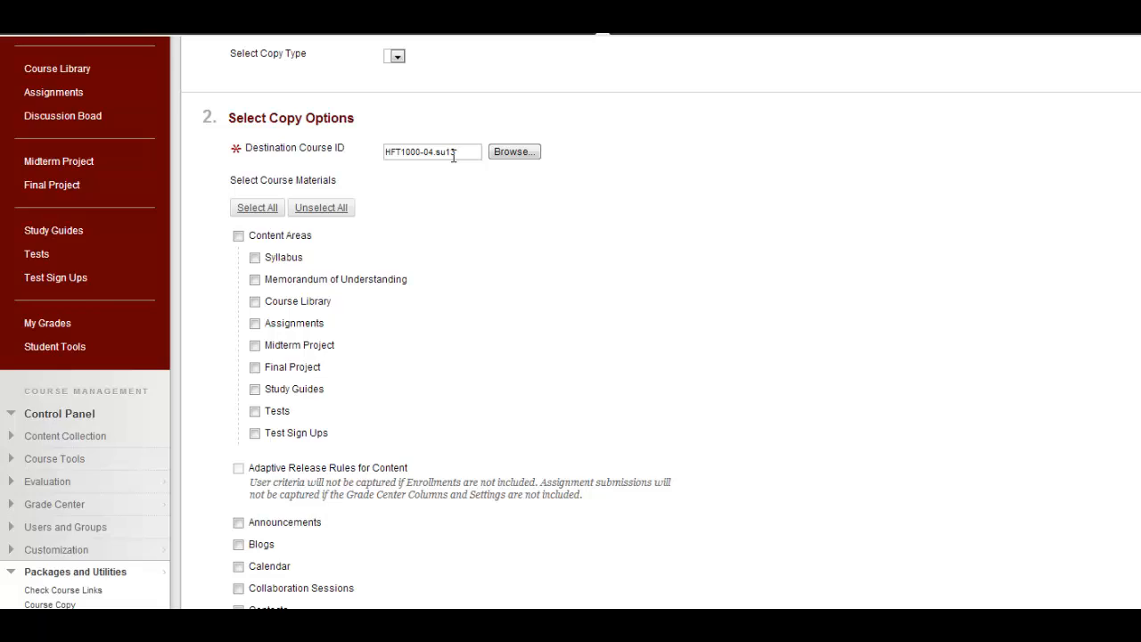
Step: Include all Content Areas, from Syllabus through Test Sign Ups, in the course materials to copy
scroll(446, 204, "down", 2)
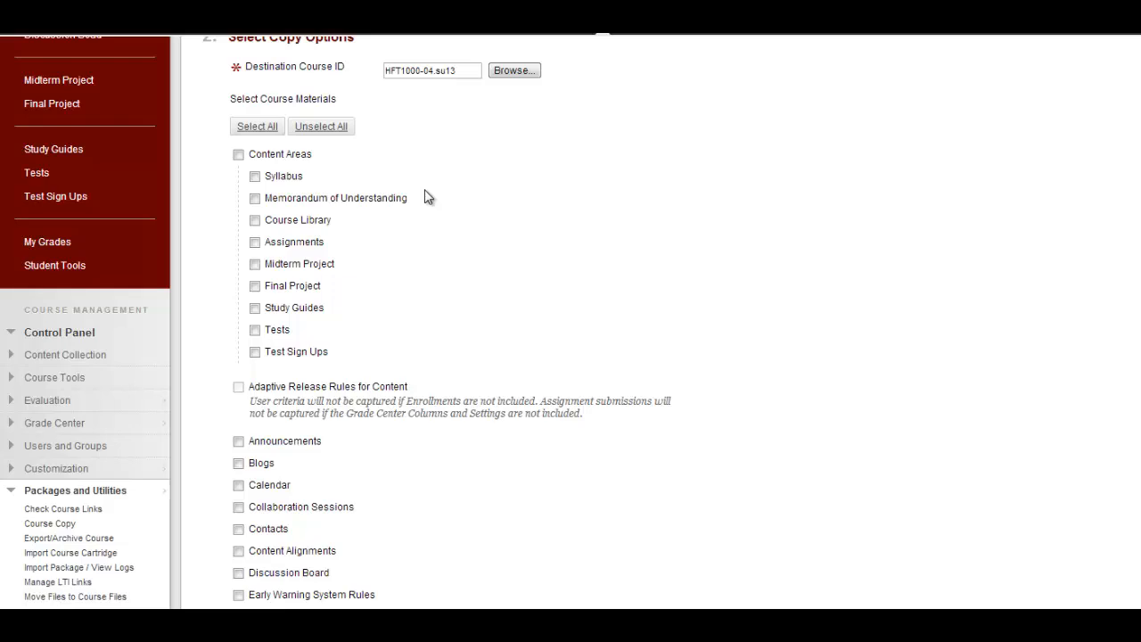
scroll(424, 196, "up", 1)
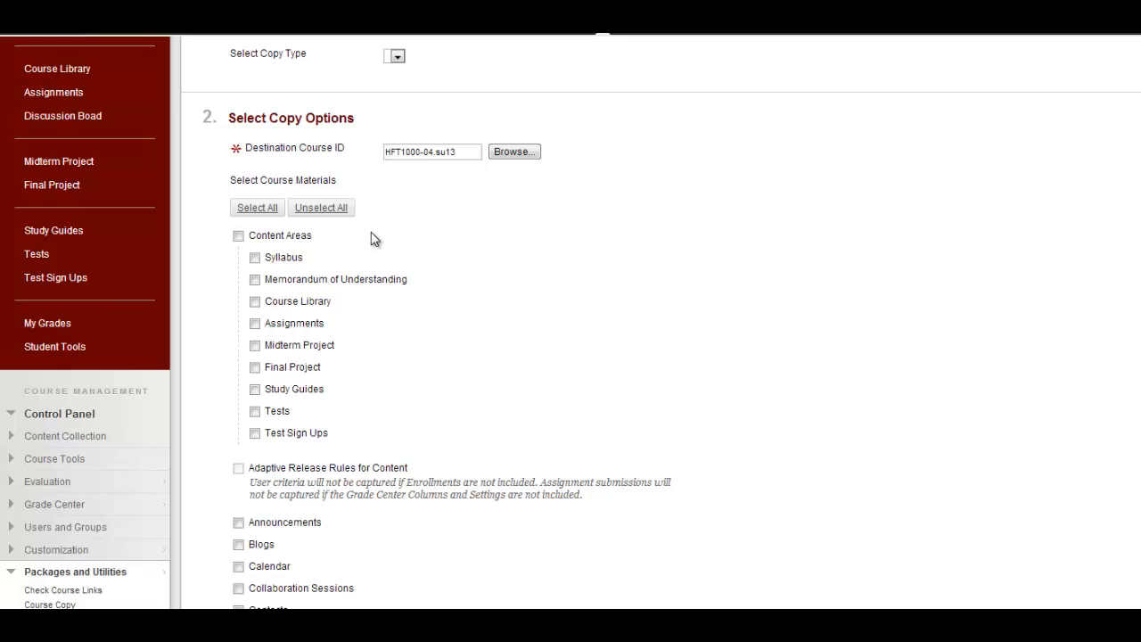
left_click(239, 235)
Step: Include the Discussion Board, Grade Center Columns and Settings, and Rubrics in the course materials to copy
scroll(318, 339, "down", 2)
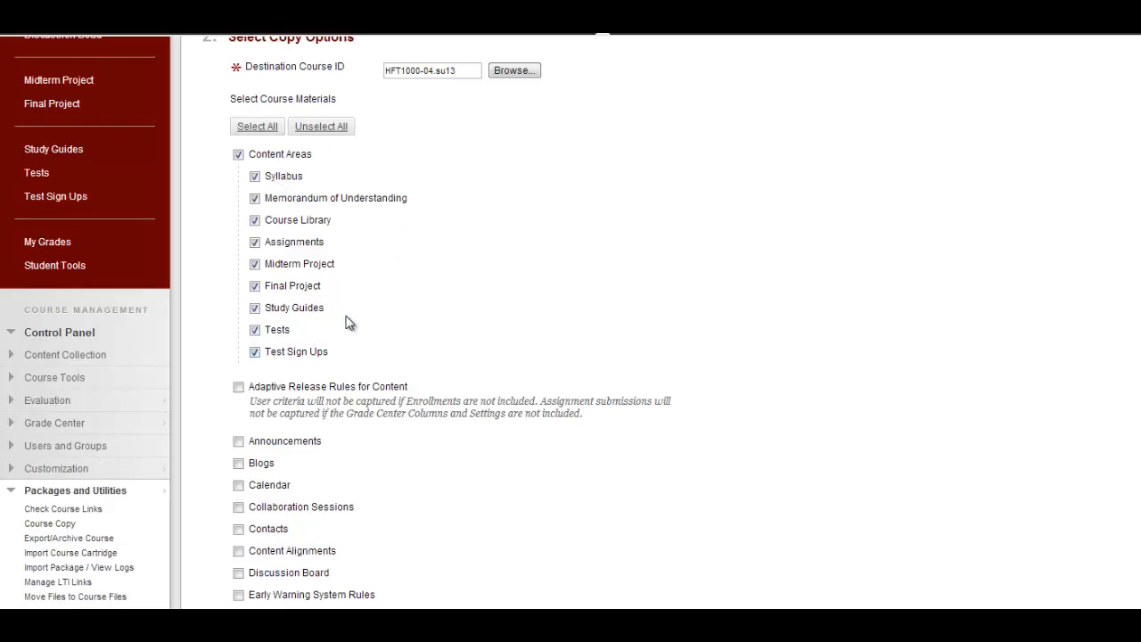
scroll(347, 323, "down", 2)
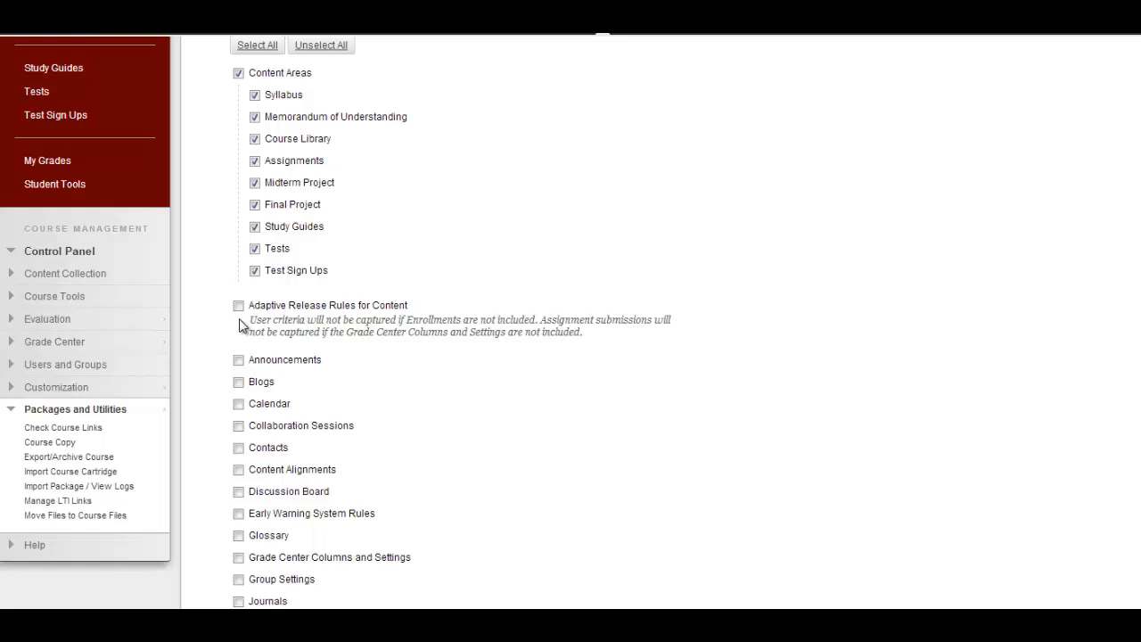
scroll(245, 325, "down", 1)
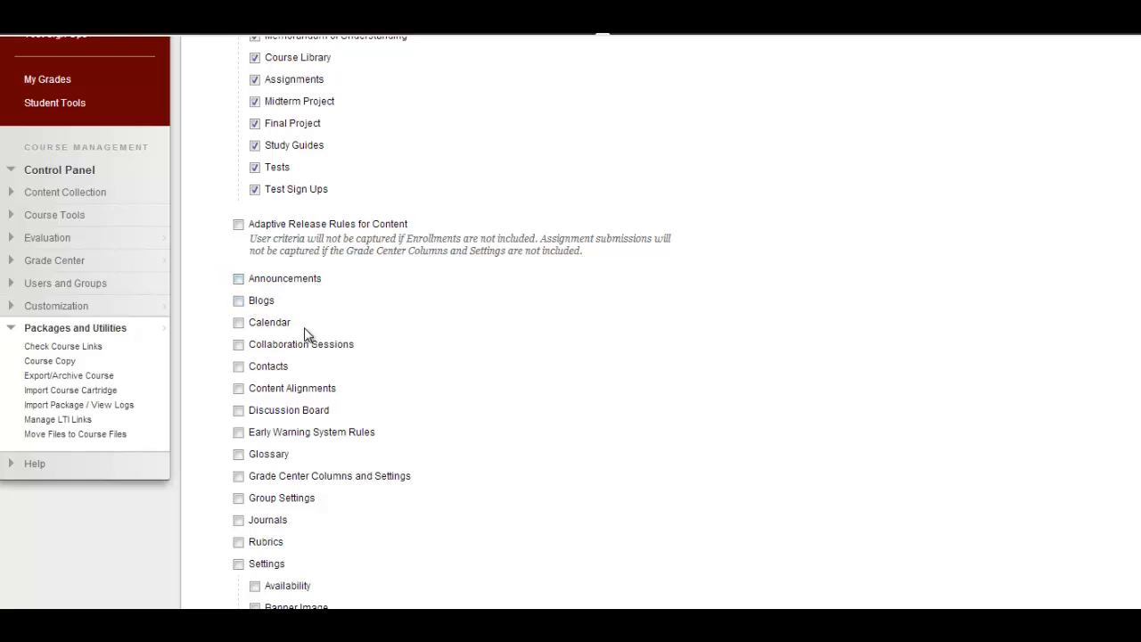
scroll(317, 343, "down", 1)
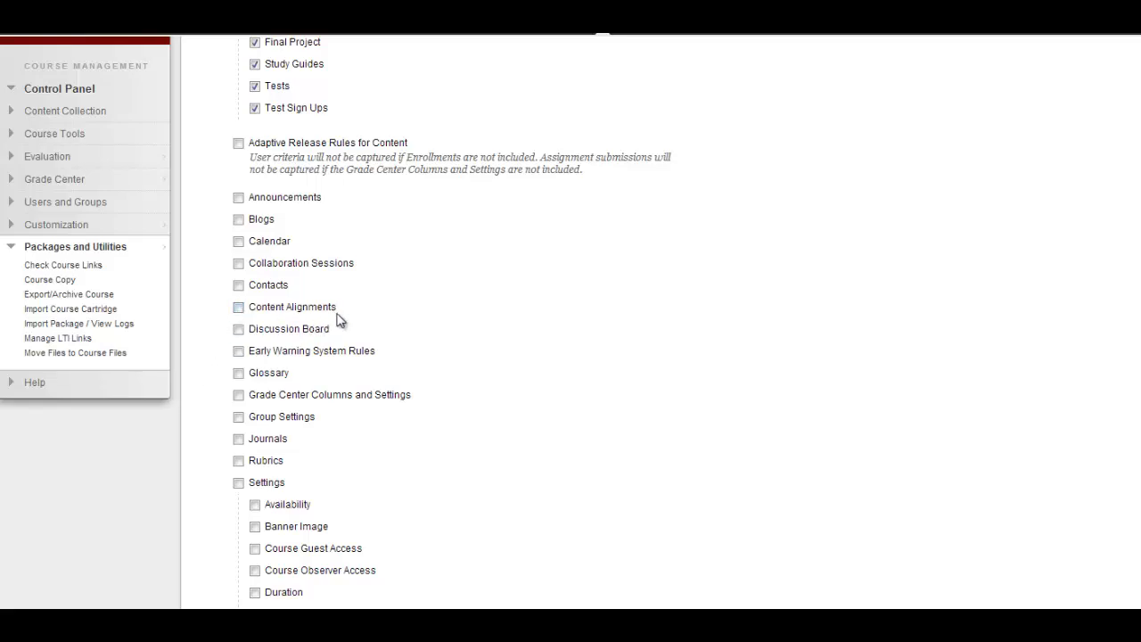
left_click(239, 329)
scroll(403, 339, "down", 1)
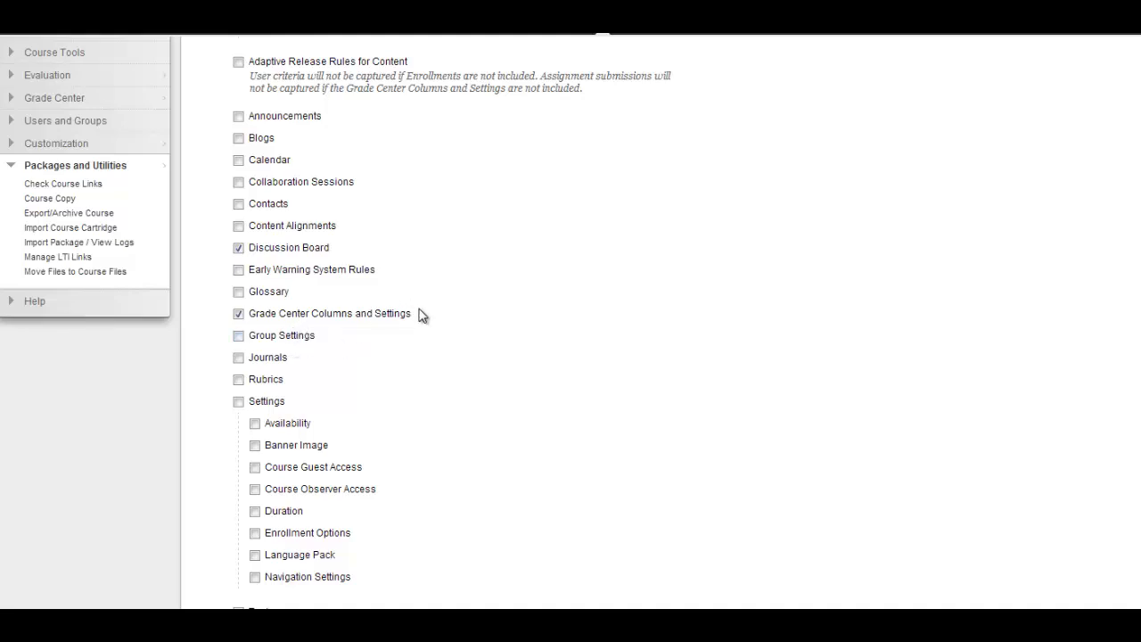
scroll(419, 314, "down", 1)
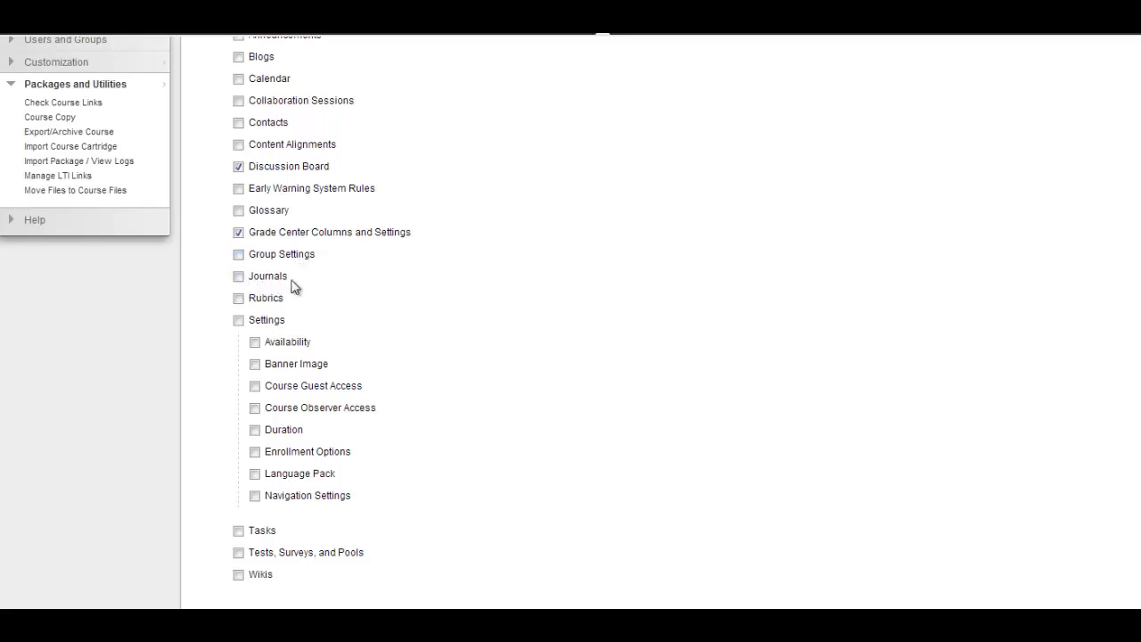
left_click(237, 298)
Step: Include the Banner Image setting and the Tests, Surveys, and Pools in the course materials to copy
scroll(410, 345, "down", 1)
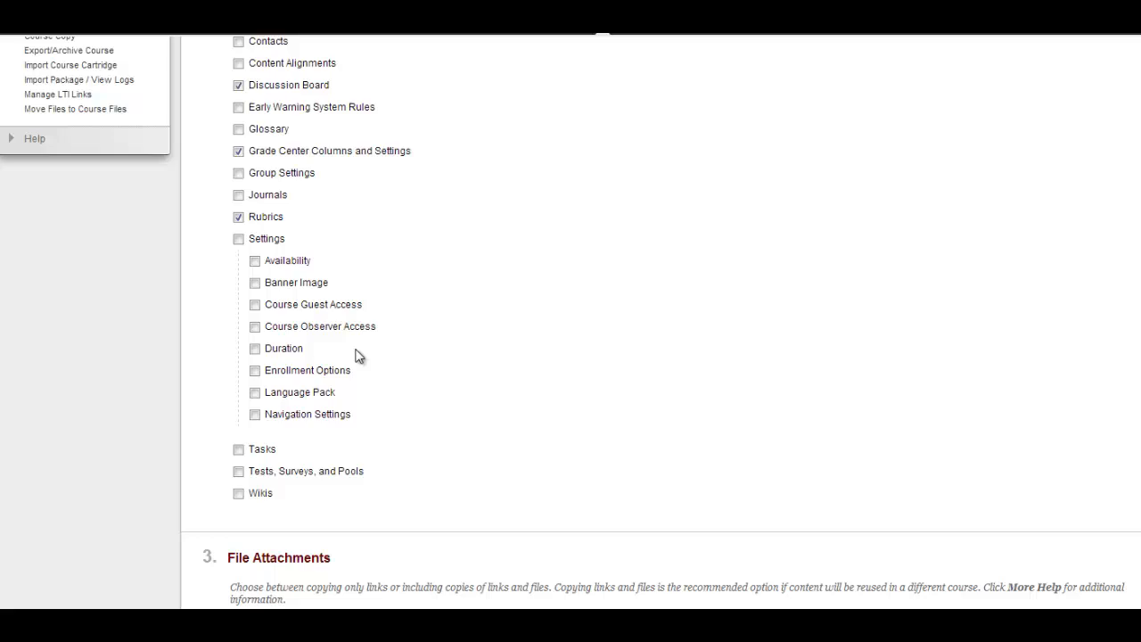
left_click(268, 283)
scroll(517, 343, "down", 2)
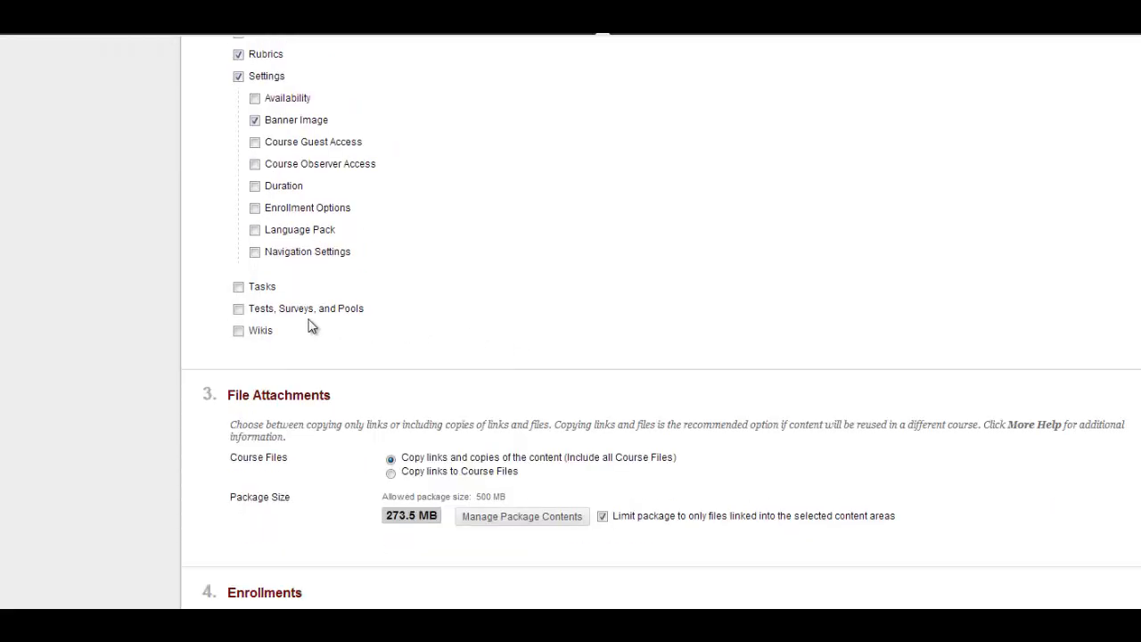
left_click(238, 311)
Step: Open the package contents for the file attachments and review the listed files and their sizes
scroll(447, 362, "down", 3)
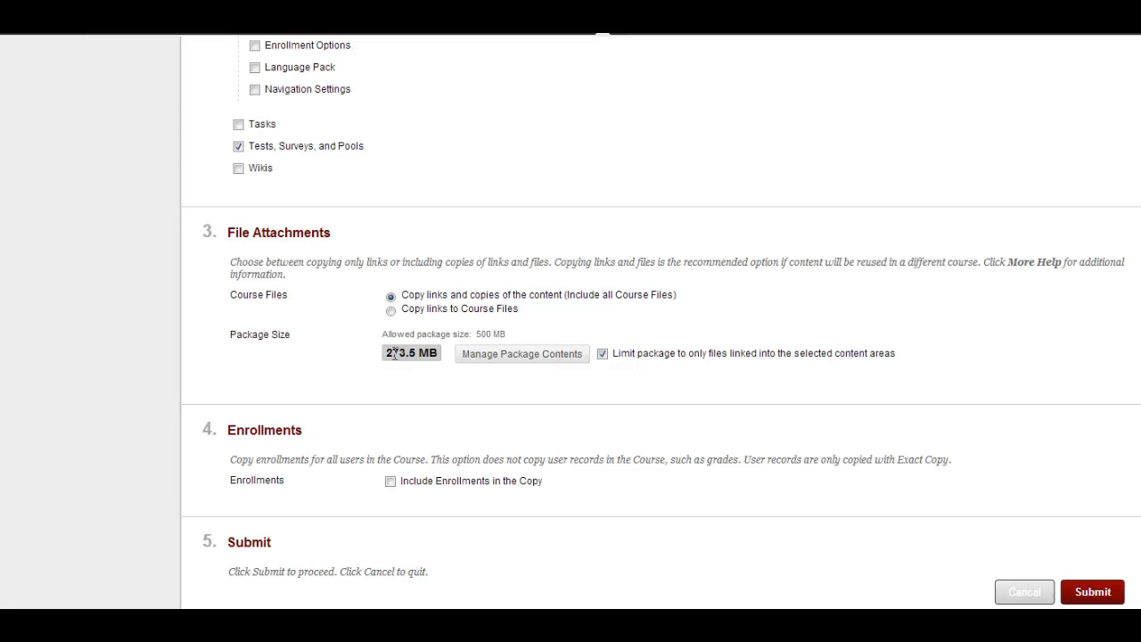
left_click(526, 354)
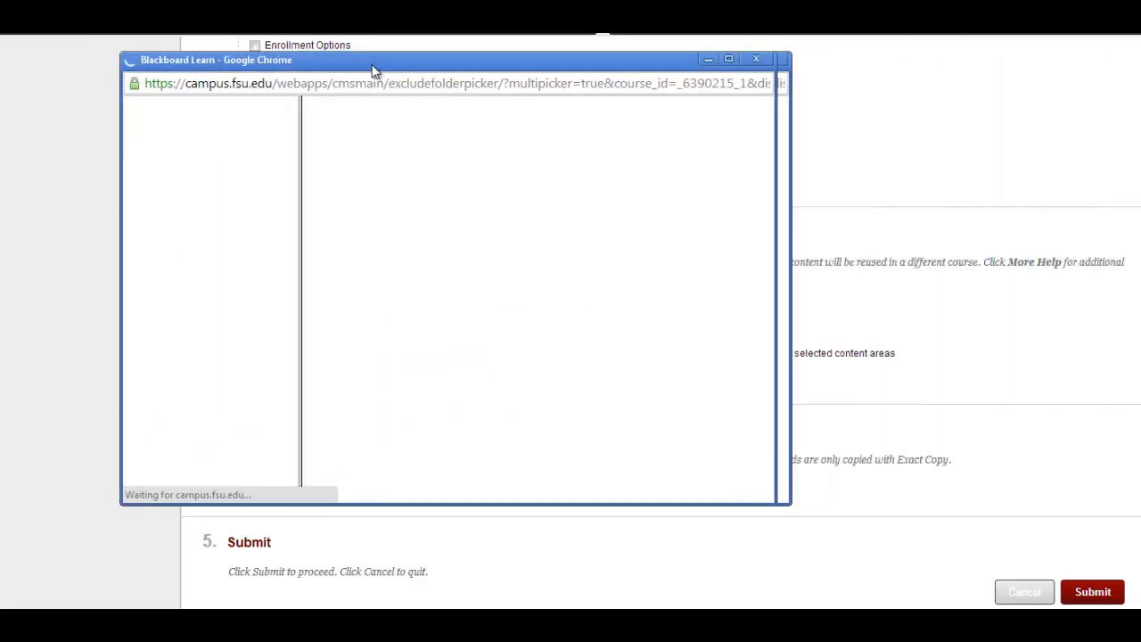
left_click_drag(372, 71, 473, 89)
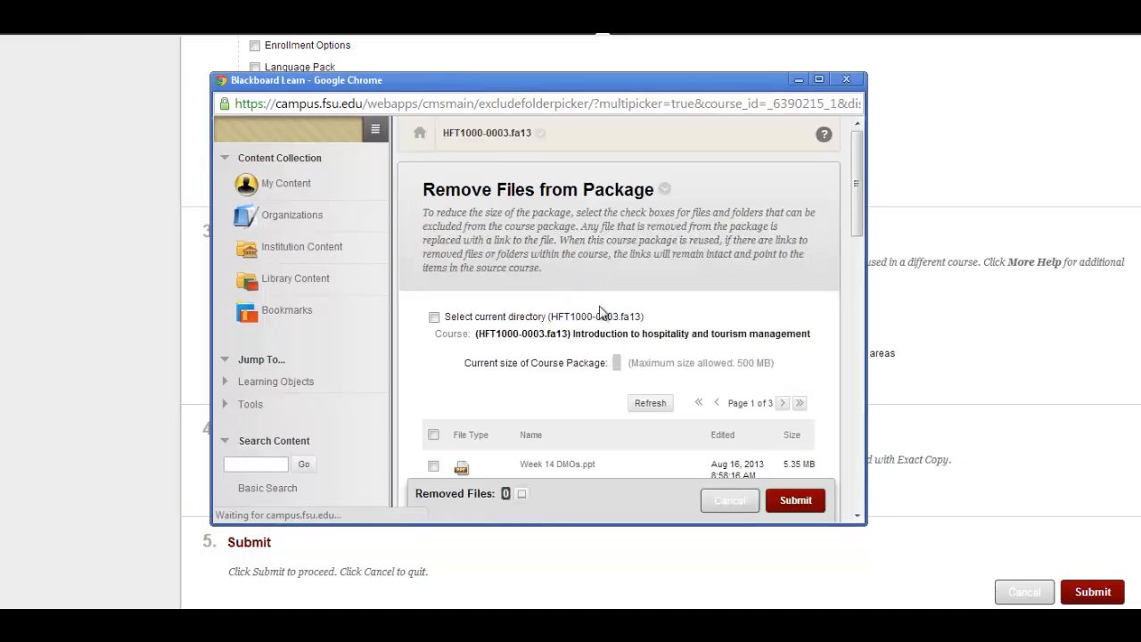
left_click_drag(855, 198, 861, 281)
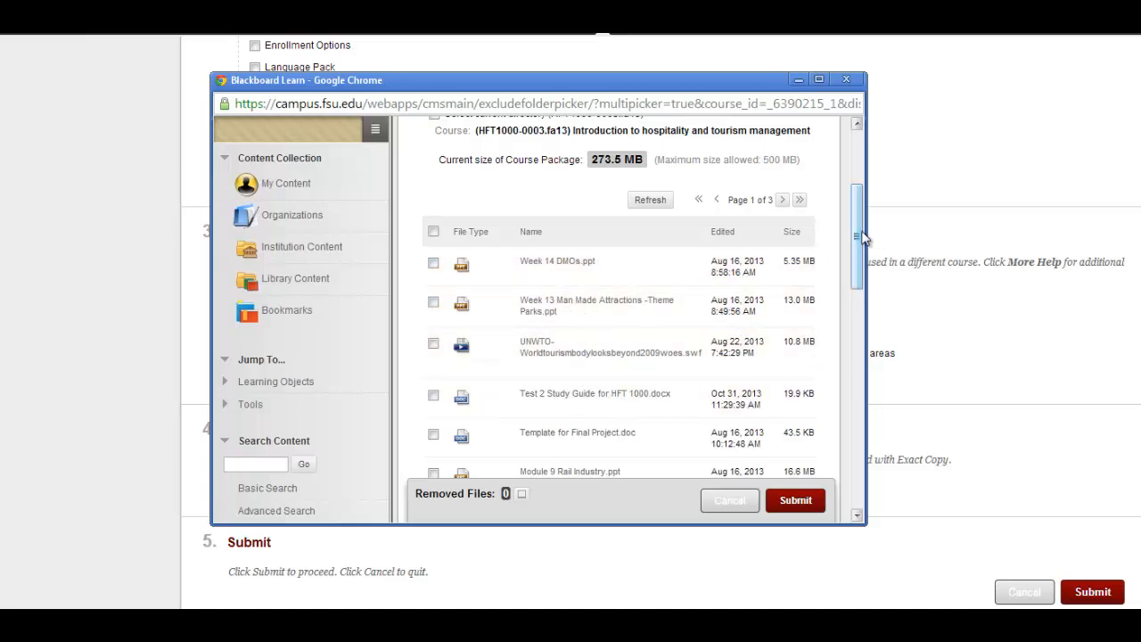
left_click_drag(861, 242, 840, 268)
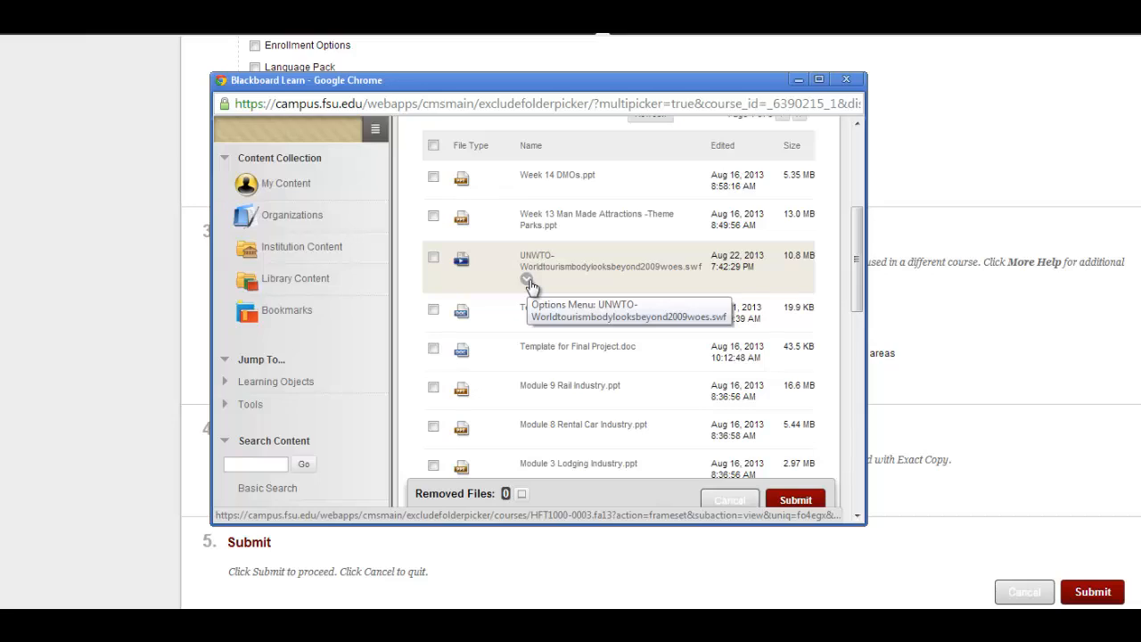
Step: Mark UNWTO-Worldtourismbodylooksbeyond2009woes.swf and Module 9 Rail Industry.ppt for removal from the course package
left_click(527, 280)
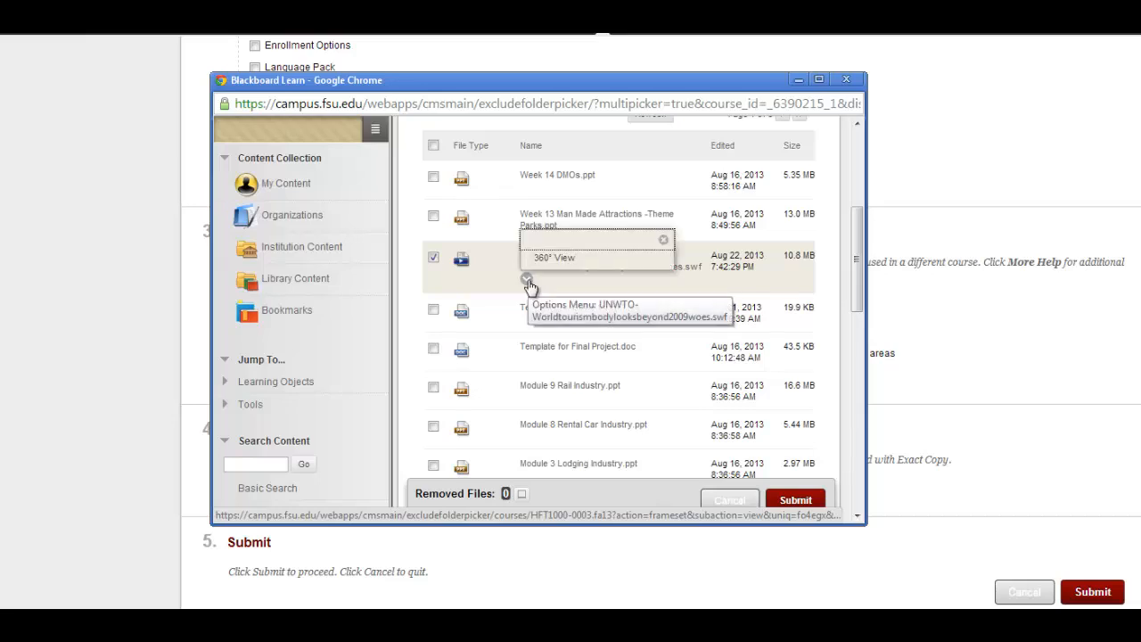
left_click(662, 241)
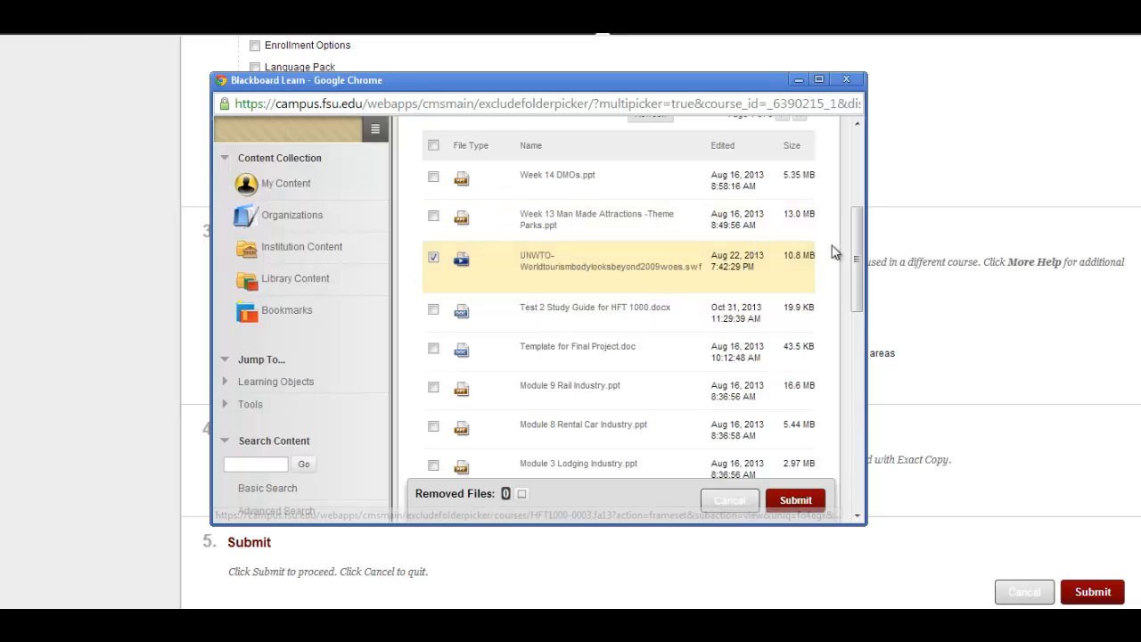
left_click_drag(856, 257, 858, 299)
left_click(434, 242)
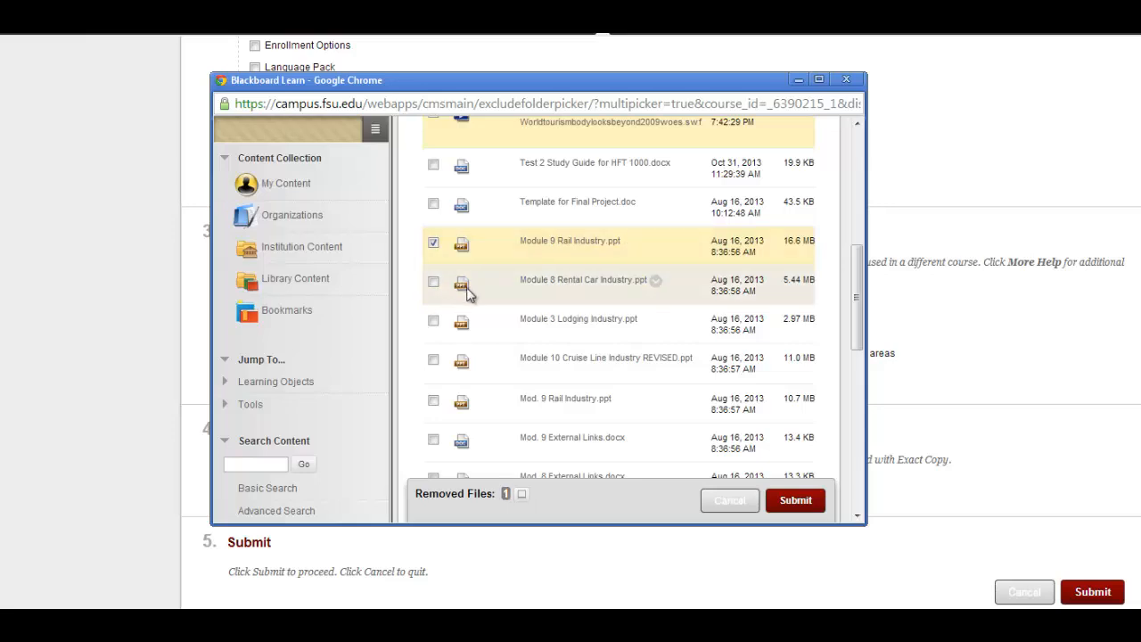
Step: Unmark the UNWTO video and Module 9 Rail Industry.ppt, and close the package contents window without submitting
scroll(599, 385, "up", 1)
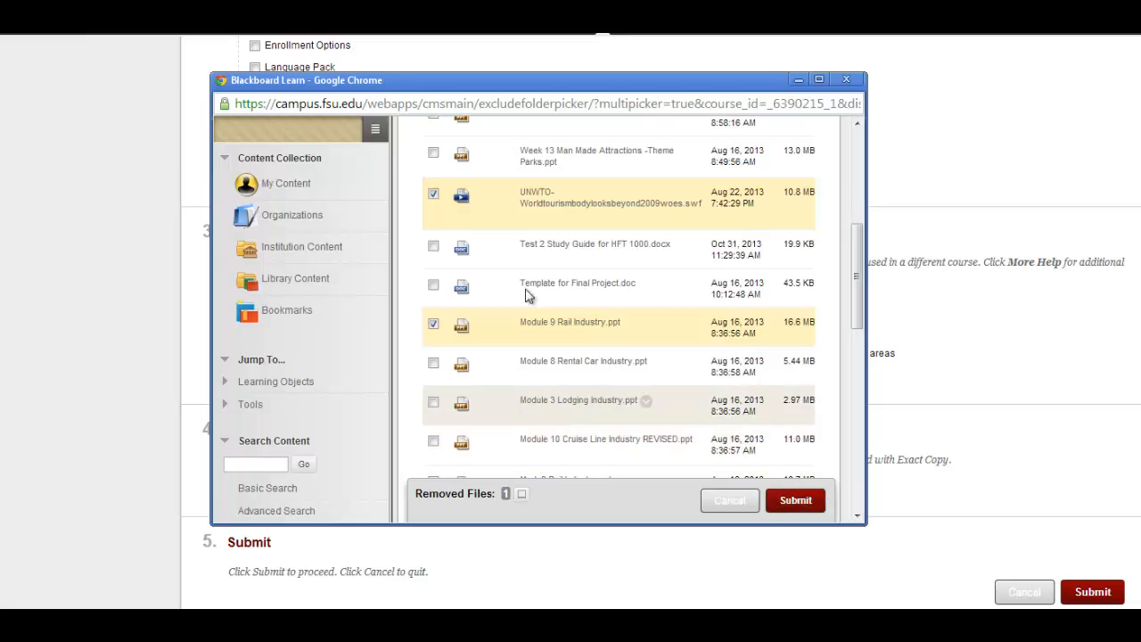
left_click(433, 193)
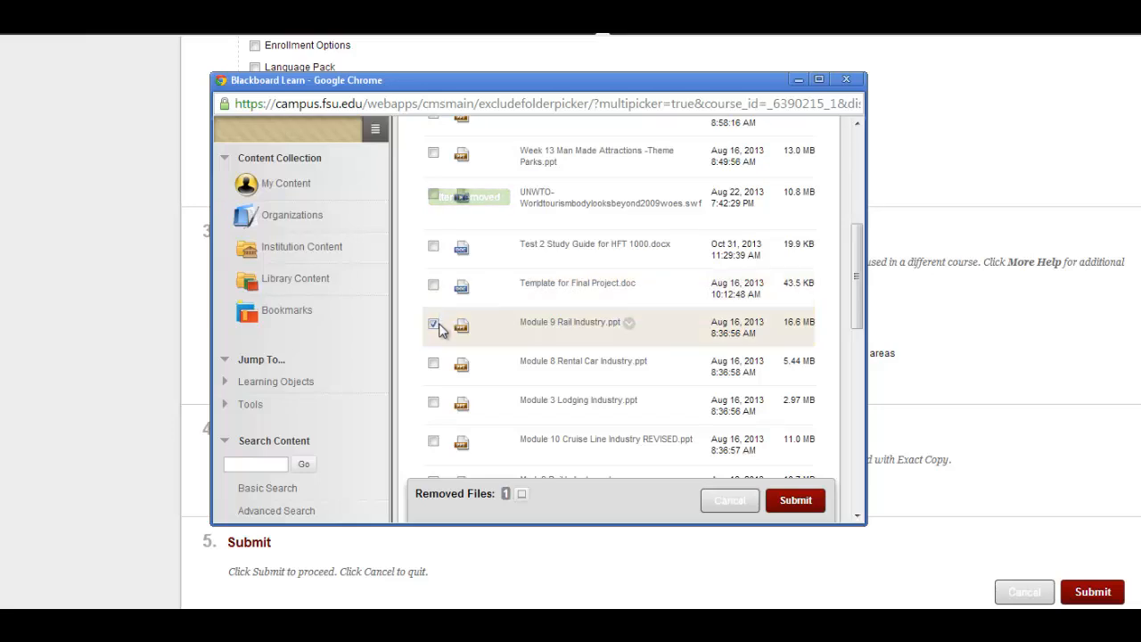
left_click(435, 324)
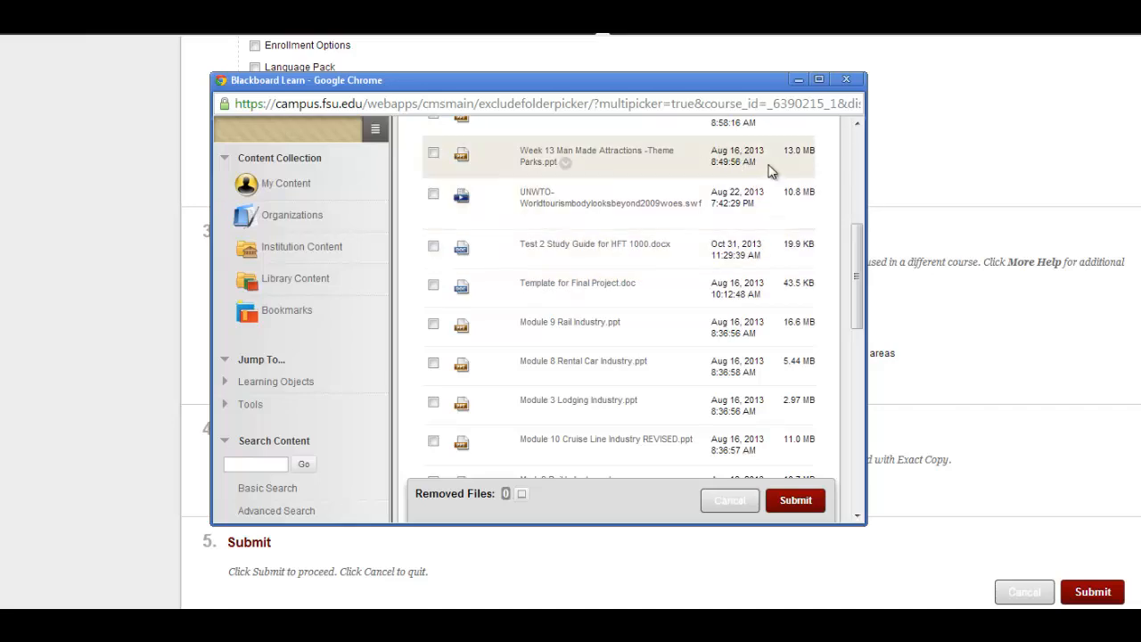
left_click(846, 81)
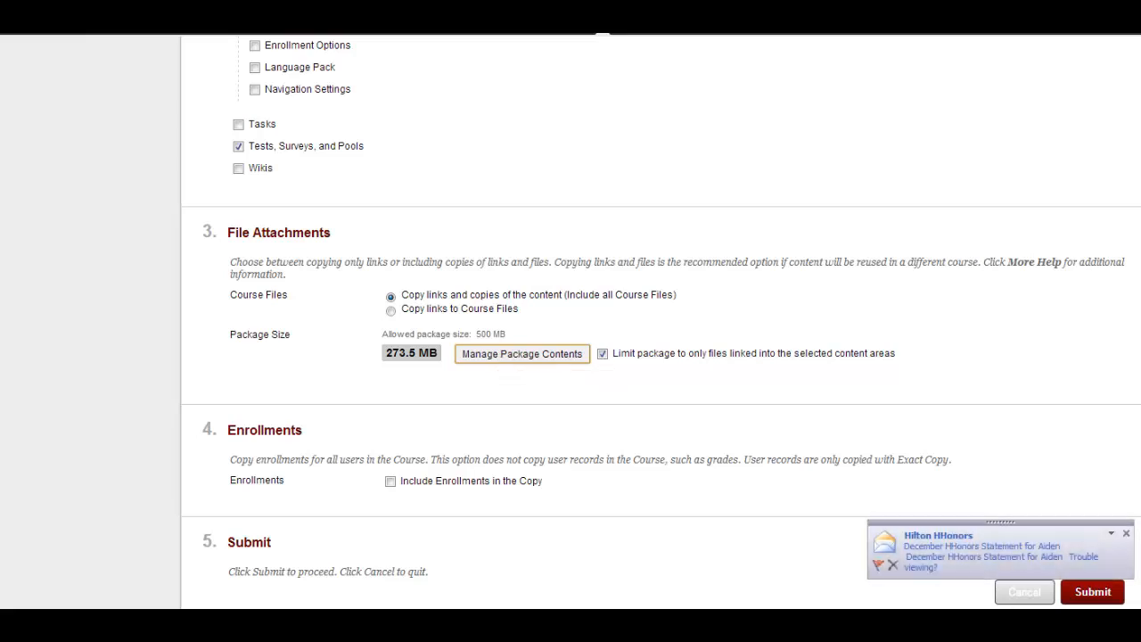
Step: Dismiss the e-mail notification and submit the course copy
left_click(1130, 535)
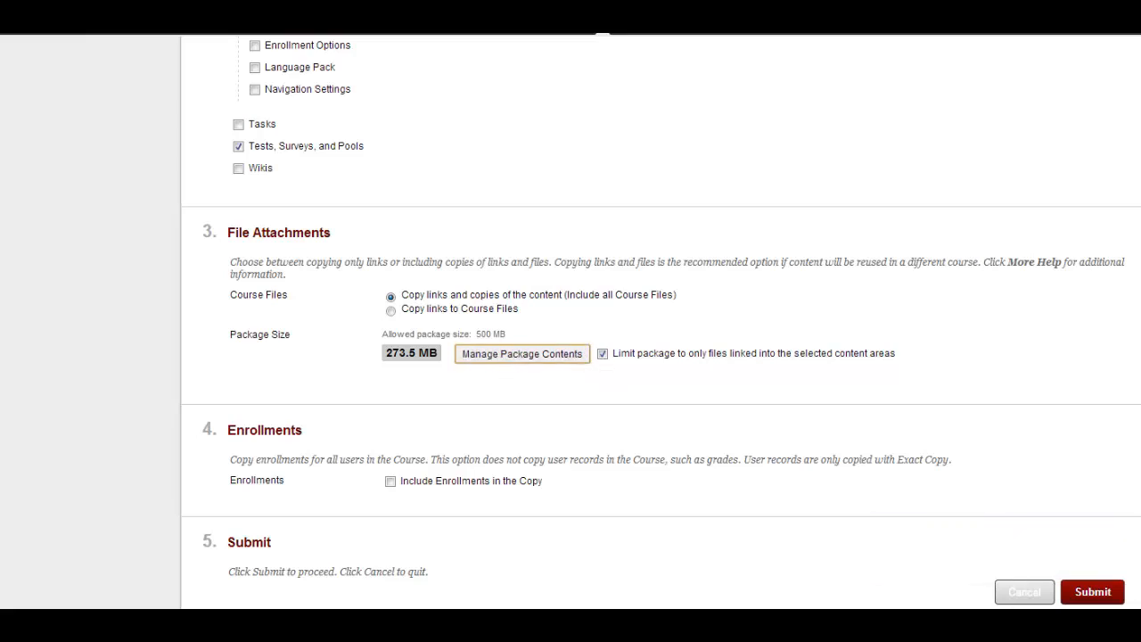
scroll(661, 320, "down", 1)
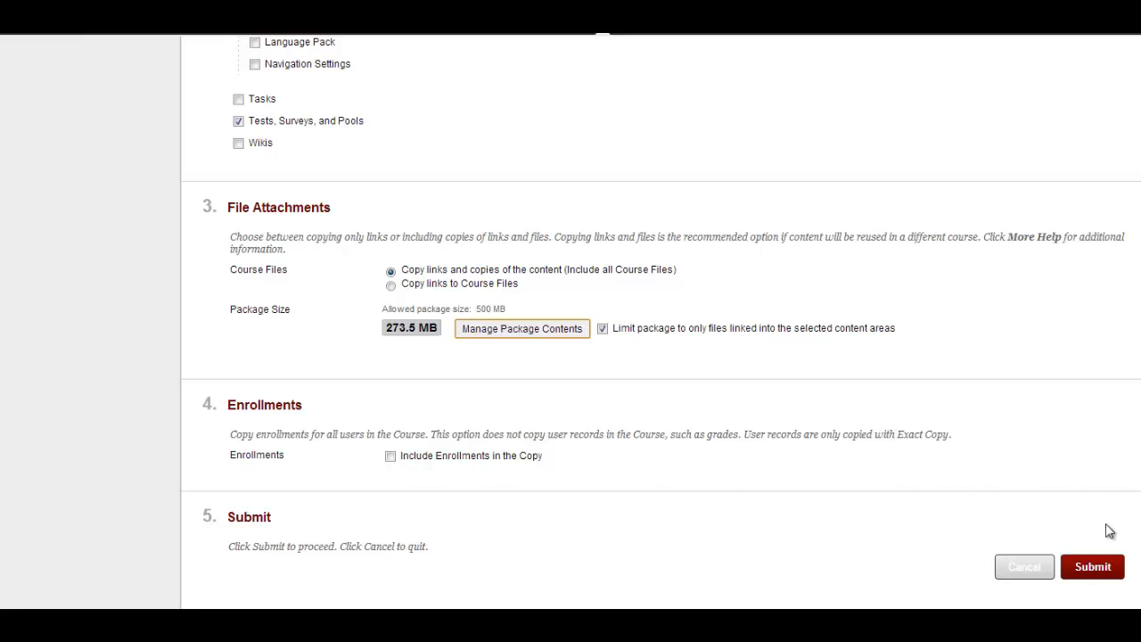
left_click(1084, 569)
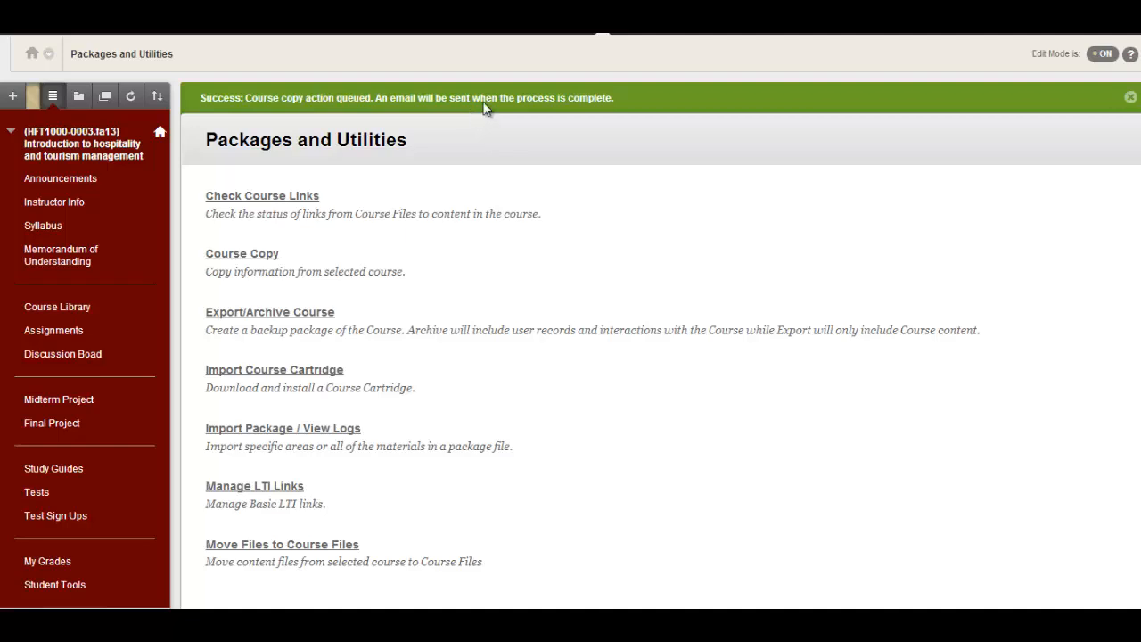
Step: Return to the Blackboard home page and open the HFT1000-0003.fa13 Introduction to hospitality and tourism management course
left_click(600, 35)
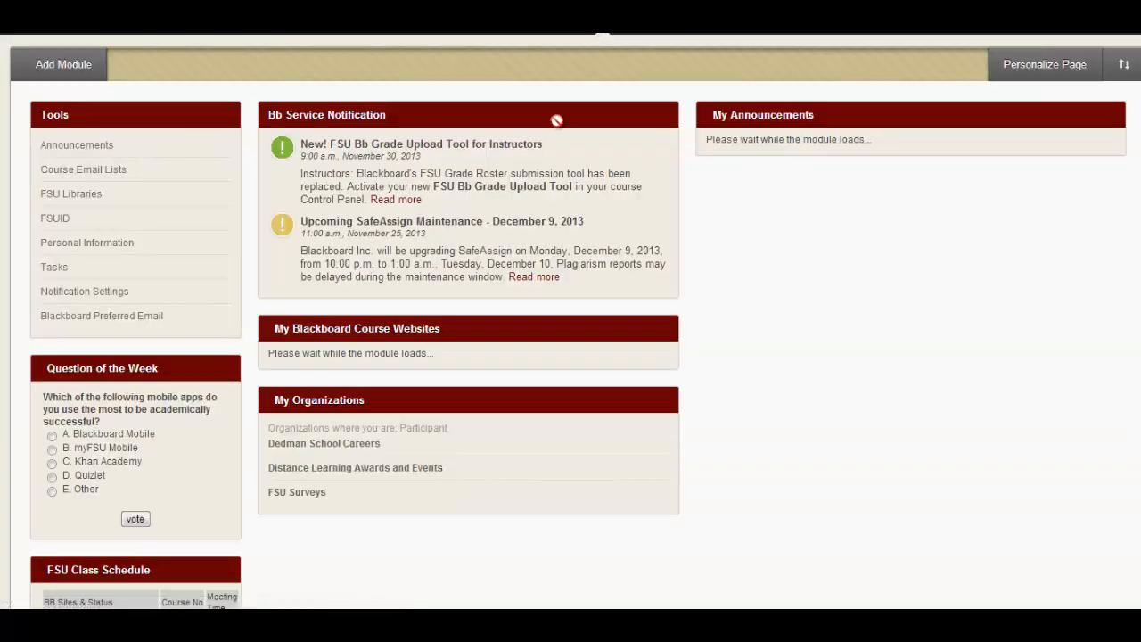
scroll(563, 259, "down", 3)
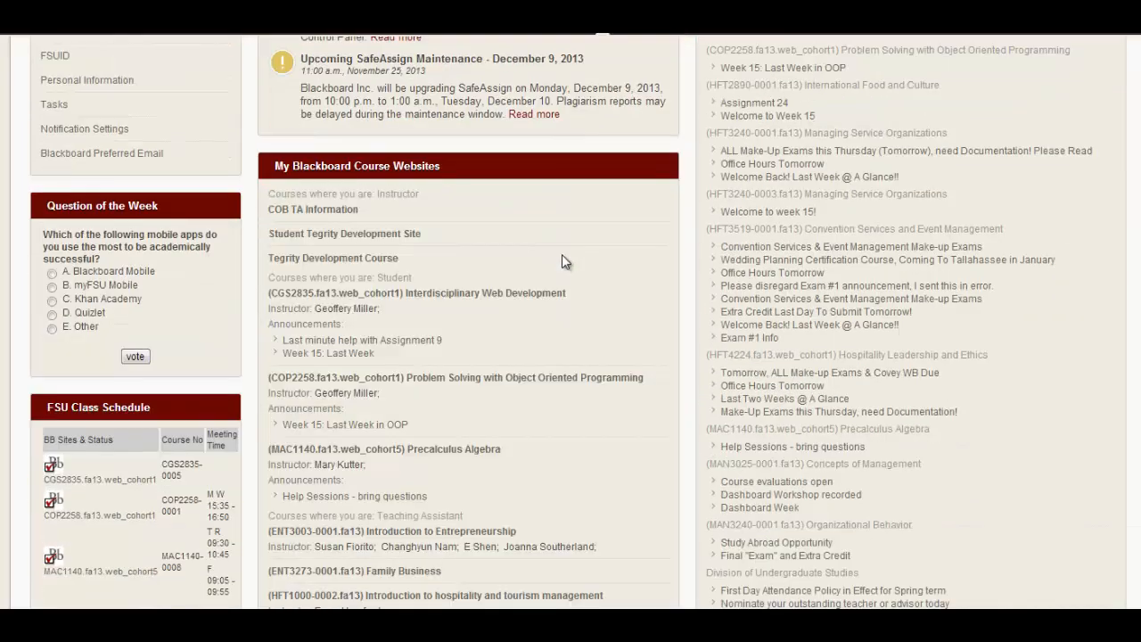
scroll(562, 259, "down", 3)
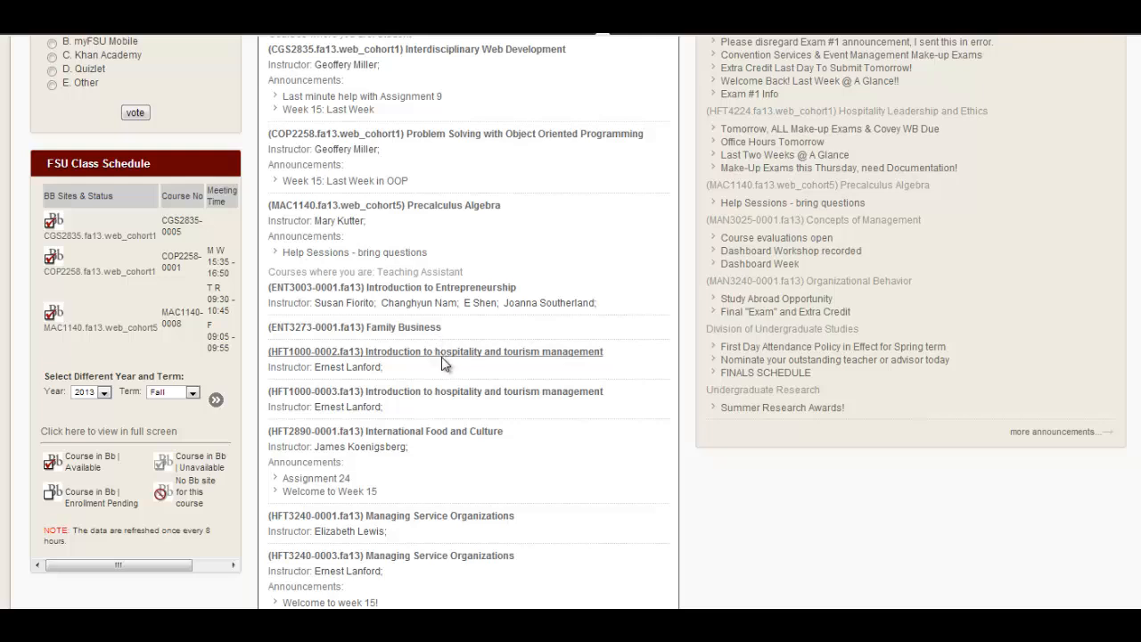
left_click(435, 392)
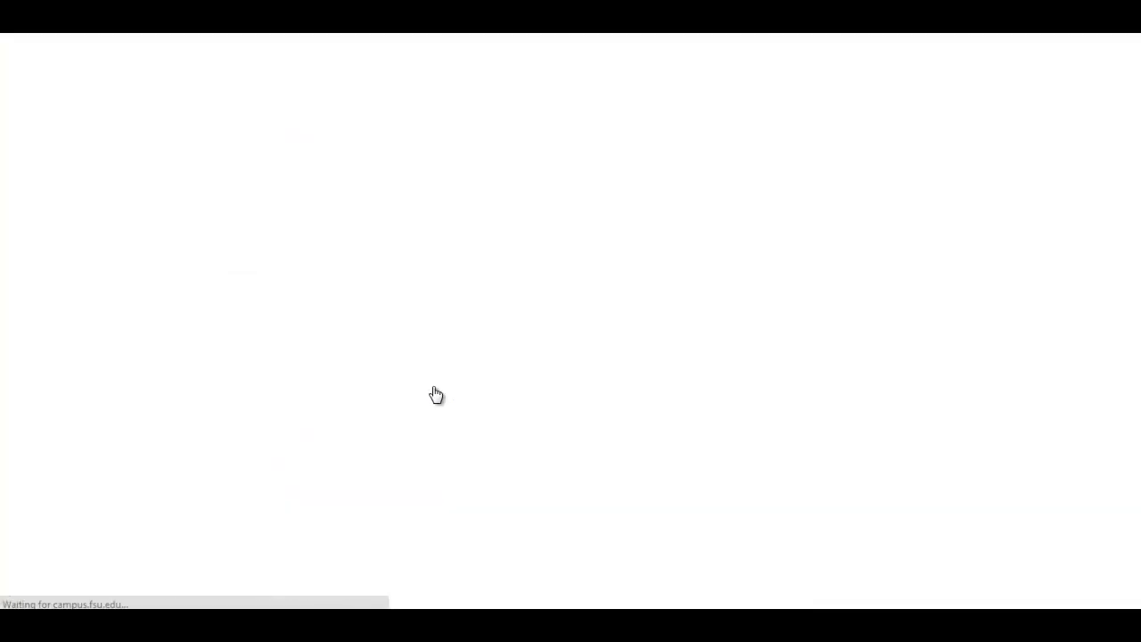